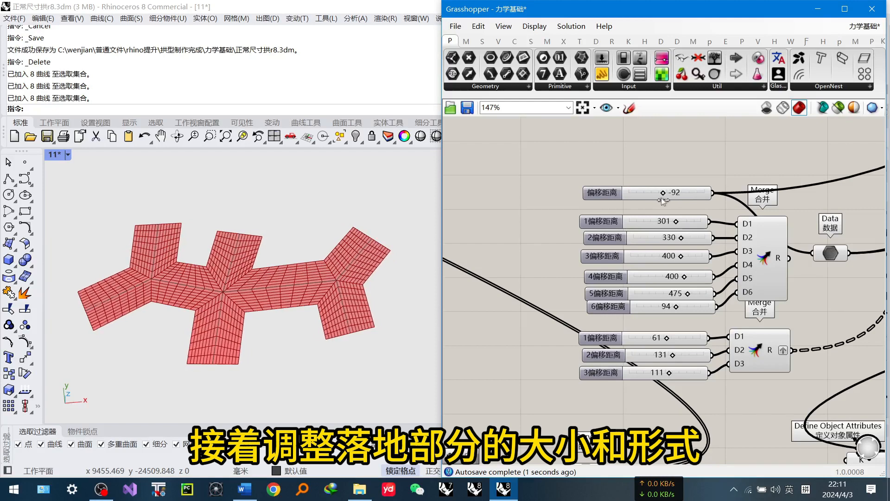
- Set the arch re-raise offset Value to 168 and bake the resulting arches
{"action": "scroll", "coordinate": [634, 322], "scroll_direction": "up", "scroll_amount": 2}
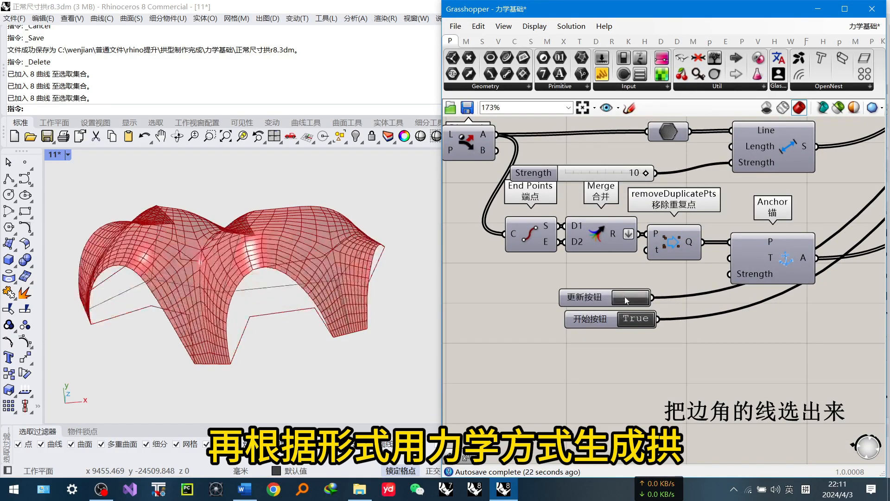
{"action": "right_click_drag", "start_coordinate": [290, 297], "coordinate": [339, 211]}
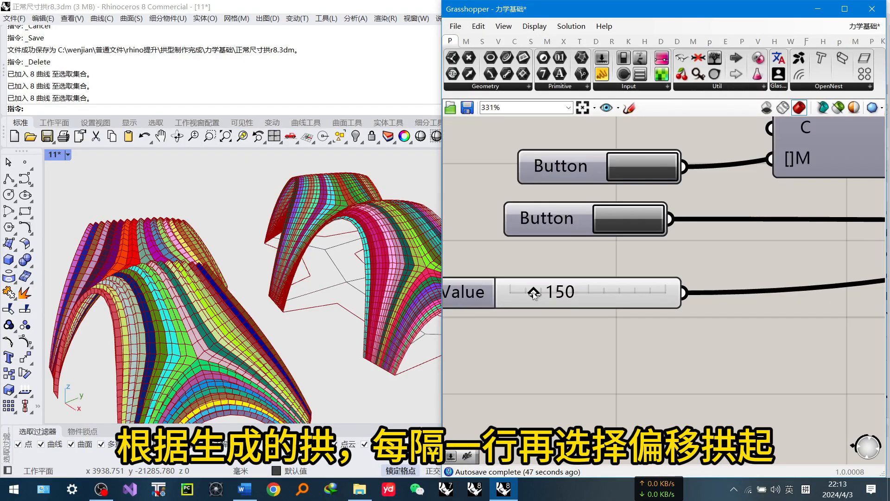
{"action": "mouse_move", "coordinate": [531, 292]}
{"action": "left_mouse_down"}
{"action": "mouse_move", "coordinate": [522, 293]}
{"action": "mouse_move", "coordinate": [607, 299]}
{"action": "mouse_move", "coordinate": [536, 308]}
{"action": "left_mouse_up"}
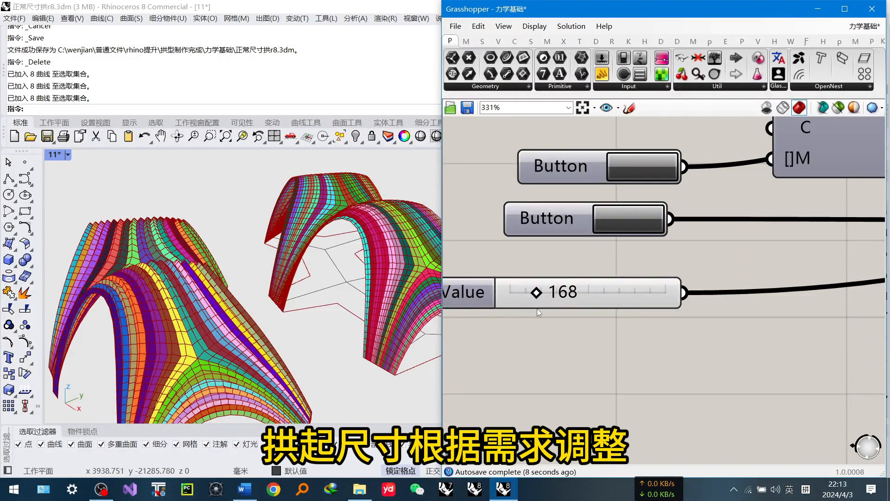
{"action": "scroll", "coordinate": [639, 285], "scroll_direction": "down", "scroll_amount": 3}
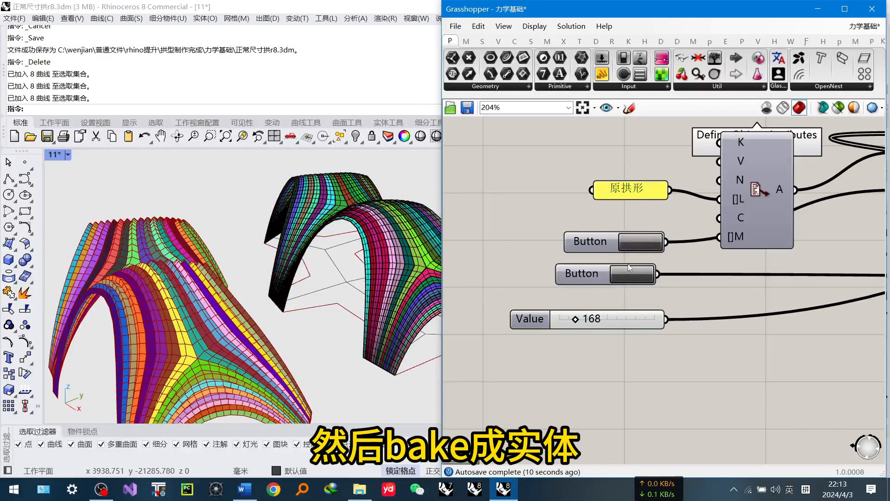
{"action": "scroll", "coordinate": [685, 365], "scroll_direction": "down", "scroll_amount": 1}
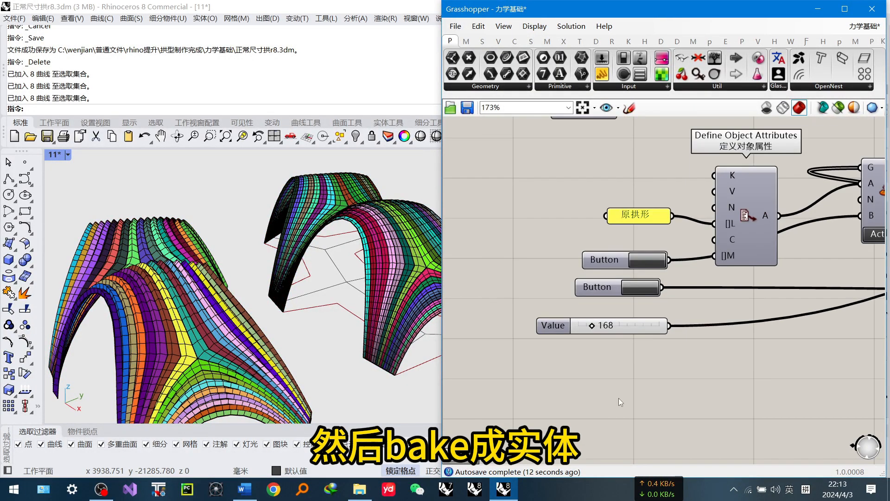
- Hide the Grasshopper window and examine the baked arch variants and their coloured panel rows from several angles
{"action": "left_click", "coordinate": [822, 11]}
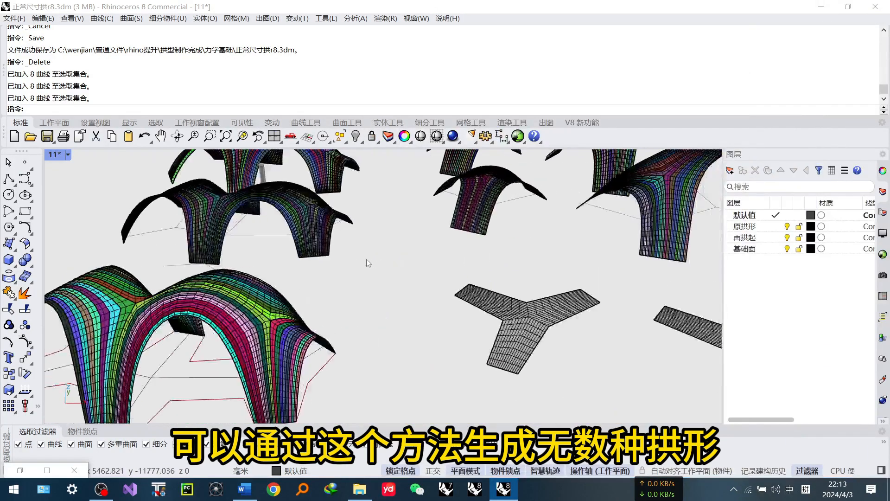
{"action": "right_click_drag", "start_coordinate": [366, 258], "coordinate": [485, 295]}
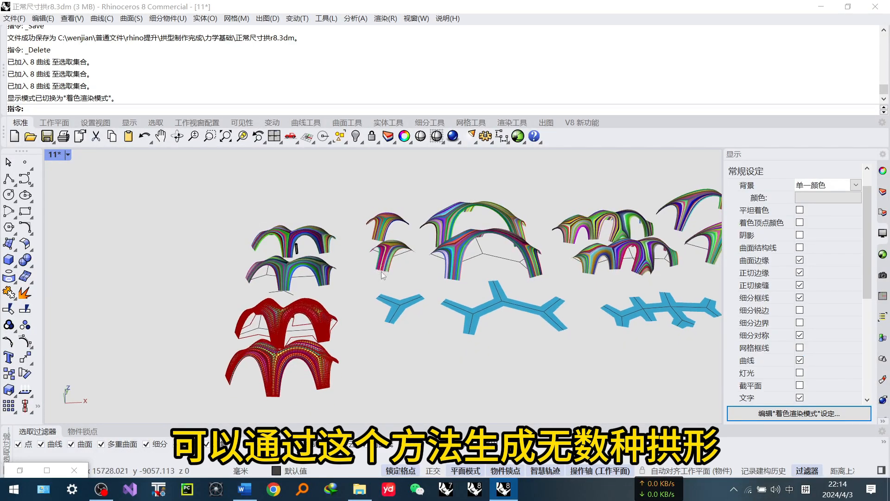
{"action": "scroll", "coordinate": [311, 239], "scroll_direction": "up", "scroll_amount": 8}
{"action": "right_click_drag", "start_coordinate": [327, 233], "coordinate": [390, 232]}
{"action": "scroll", "coordinate": [411, 247], "scroll_direction": "down", "scroll_amount": 5}
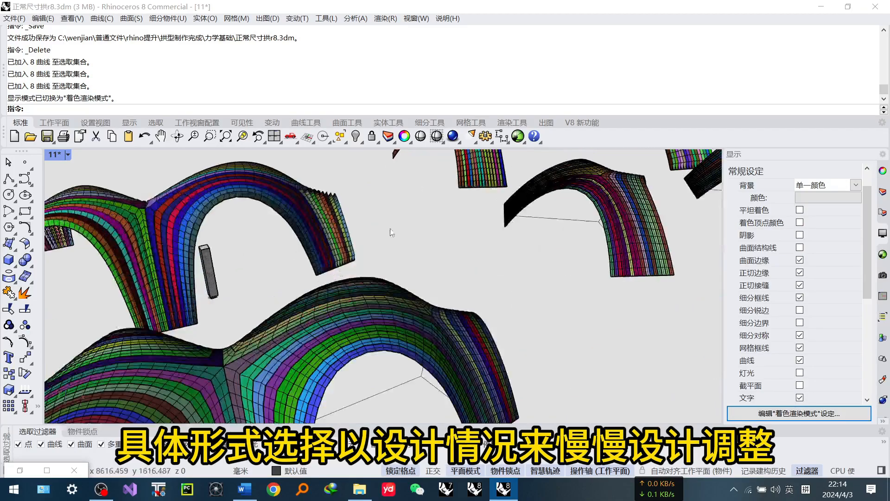
{"action": "scroll", "coordinate": [391, 231], "scroll_direction": "down", "scroll_amount": 8}
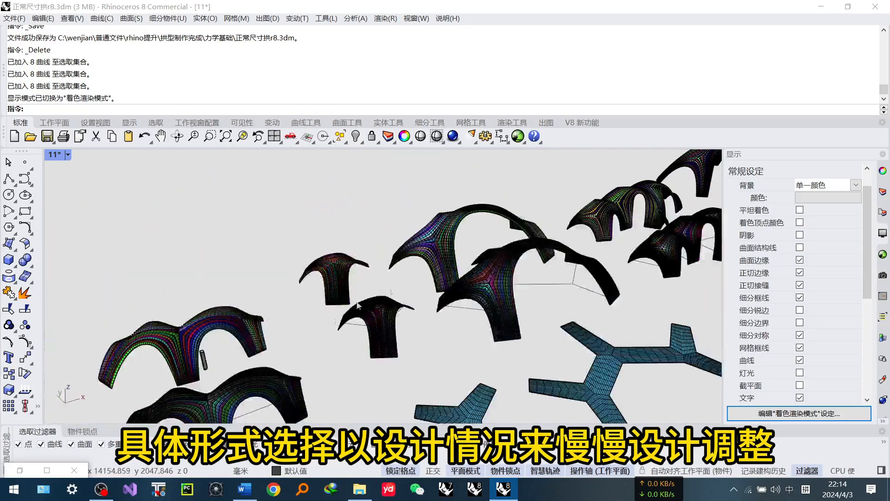
{"action": "right_click_drag", "start_coordinate": [390, 231], "coordinate": [505, 278]}
{"action": "right_click_drag", "start_coordinate": [505, 278], "coordinate": [336, 281], "text": "shift"}
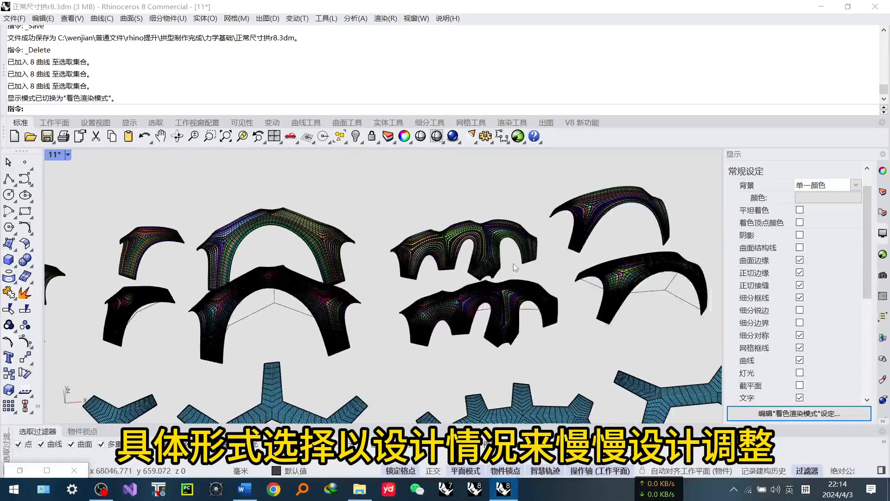
{"action": "scroll", "coordinate": [513, 263], "scroll_direction": "up", "scroll_amount": 5}
{"action": "right_click_drag", "start_coordinate": [492, 294], "coordinate": [415, 239]}
{"action": "scroll", "coordinate": [516, 265], "scroll_direction": "down", "scroll_amount": 2}
{"action": "scroll", "coordinate": [516, 265], "scroll_direction": "down", "scroll_amount": 3}
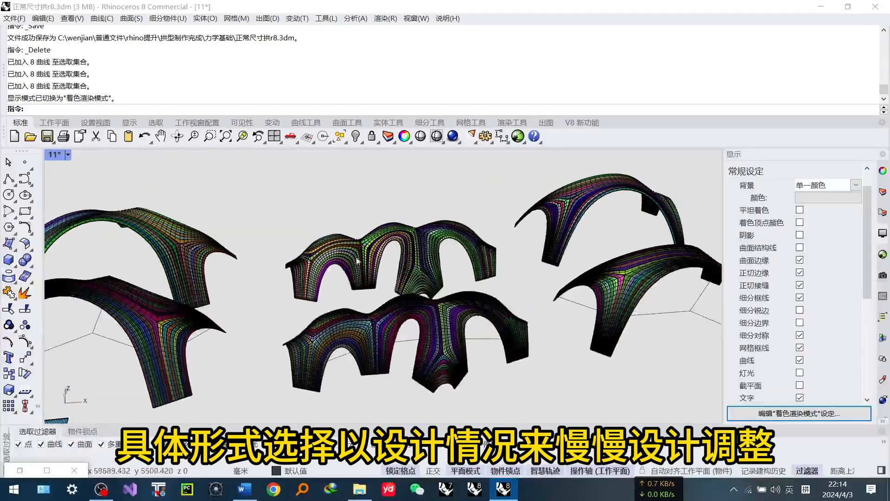
{"action": "scroll", "coordinate": [331, 242], "scroll_direction": "up", "scroll_amount": 8}
{"action": "scroll", "coordinate": [445, 283], "scroll_direction": "down", "scroll_amount": 3}
{"action": "right_click_drag", "start_coordinate": [460, 280], "coordinate": [325, 307]}
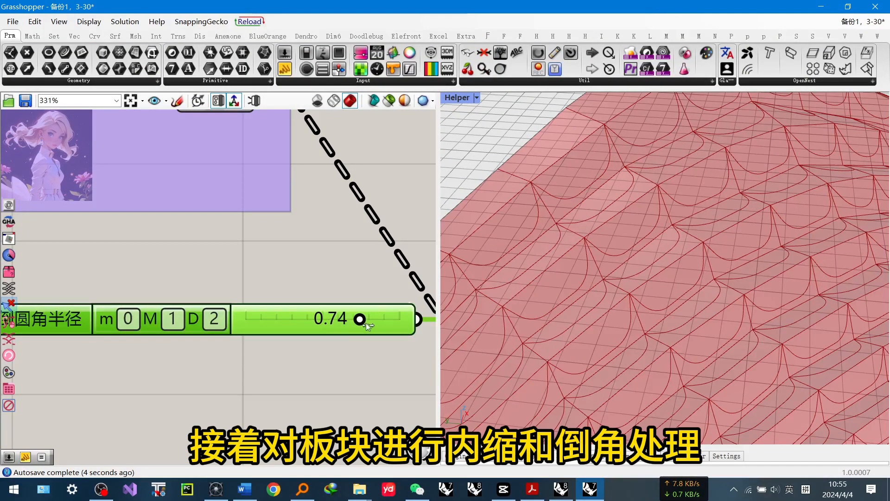
- Set the fillet value at the joint between the panels to 0.11
{"action": "scroll", "coordinate": [692, 285], "scroll_direction": "down", "scroll_amount": 10}
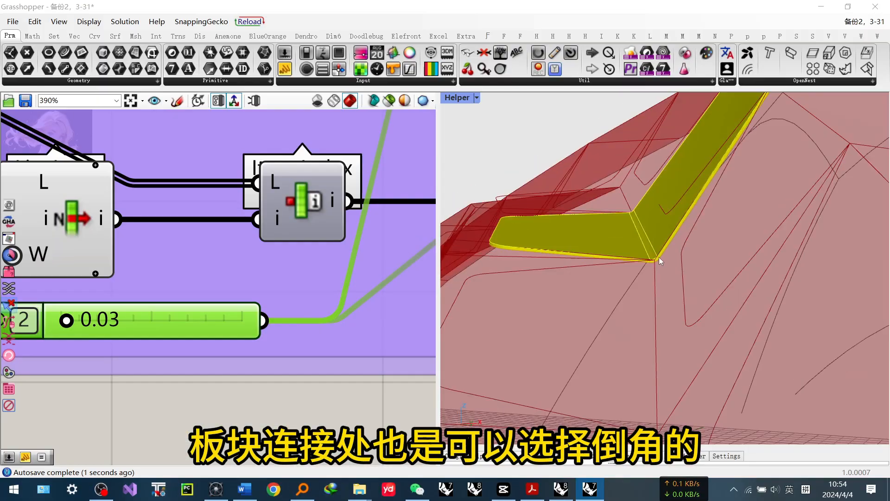
{"action": "right_click_drag", "start_coordinate": [658, 257], "coordinate": [704, 259], "text": "shift"}
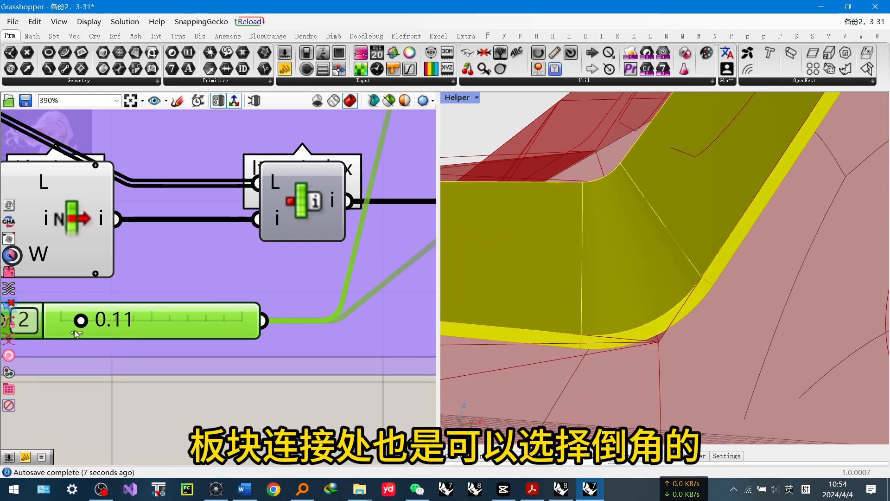
{"action": "scroll", "coordinate": [625, 260], "scroll_direction": "down", "scroll_amount": 5}
{"action": "right_click_drag", "start_coordinate": [627, 261], "coordinate": [635, 269]}
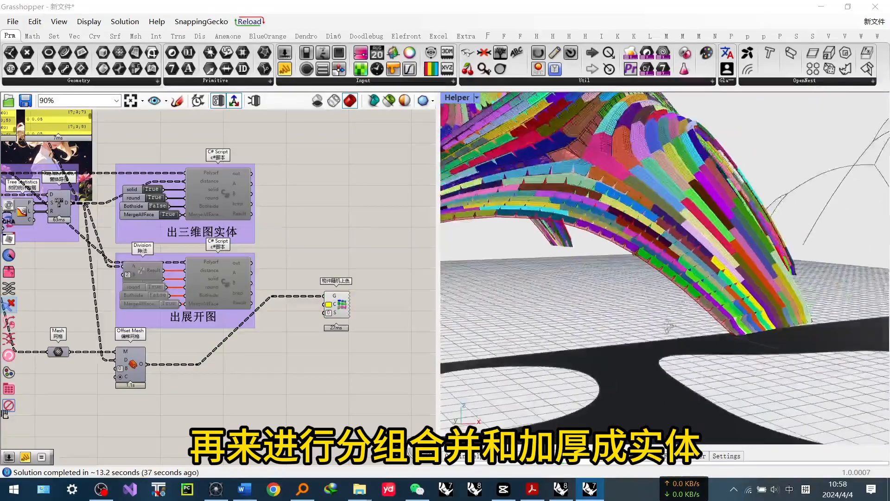
- Examine the thickened, randomly coloured panel groups and their pointed edge tabs up close on the arch
{"action": "right_click_drag", "start_coordinate": [669, 327], "coordinate": [644, 366]}
{"action": "scroll", "coordinate": [626, 278], "scroll_direction": "up", "scroll_amount": 4}
{"action": "right_click_drag", "start_coordinate": [626, 278], "coordinate": [560, 202]}
{"action": "scroll", "coordinate": [682, 172], "scroll_direction": "up", "scroll_amount": 4}
{"action": "scroll", "coordinate": [570, 202], "scroll_direction": "up", "scroll_amount": 3}
{"action": "scroll", "coordinate": [562, 203], "scroll_direction": "down", "scroll_amount": 3}
{"action": "scroll", "coordinate": [567, 207], "scroll_direction": "up", "scroll_amount": 4}
{"action": "scroll", "coordinate": [673, 280], "scroll_direction": "up", "scroll_amount": 4}
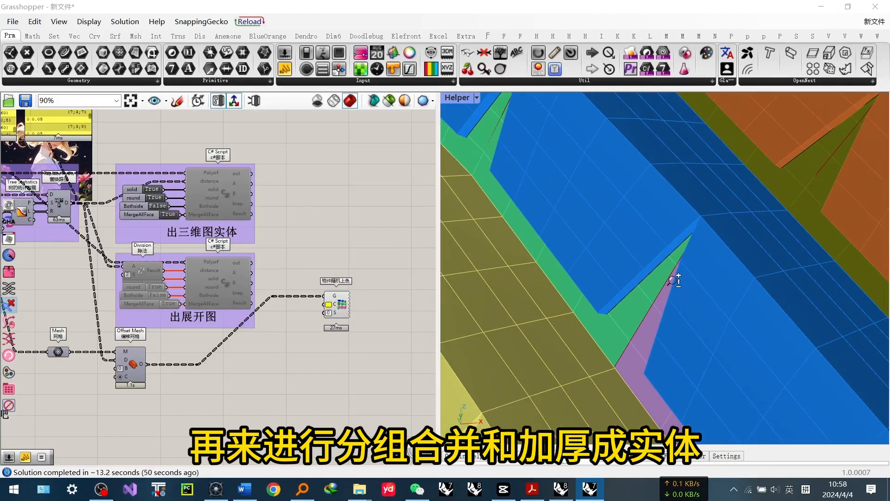
{"action": "right_click_drag", "start_coordinate": [673, 280], "coordinate": [647, 175], "text": "shift"}
{"action": "scroll", "coordinate": [647, 174], "scroll_direction": "down", "scroll_amount": 6}
{"action": "right_click_drag", "start_coordinate": [553, 122], "coordinate": [614, 231]}
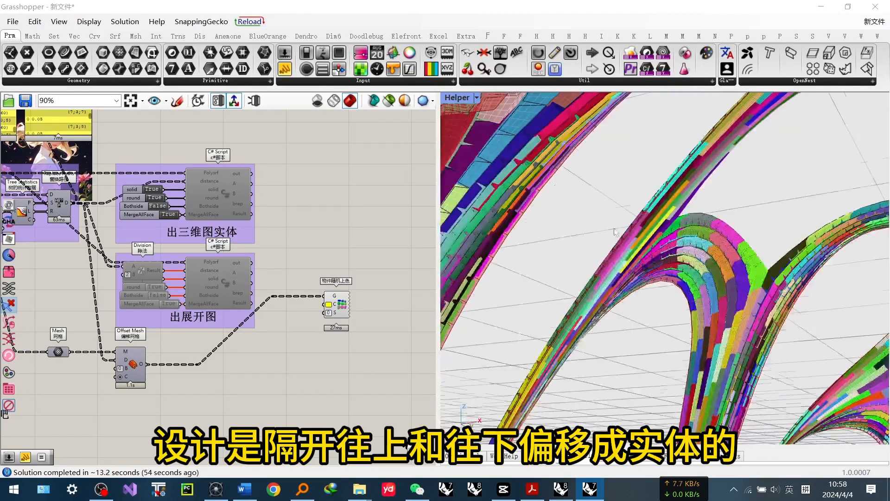
- Inspect how alternate panel rows are offset upward and downward as solids across the arch surface
{"action": "scroll", "coordinate": [698, 322], "scroll_direction": "up", "scroll_amount": 5}
{"action": "right_click_drag", "start_coordinate": [698, 322], "coordinate": [713, 256]}
{"action": "scroll", "coordinate": [654, 227], "scroll_direction": "up", "scroll_amount": 4}
{"action": "scroll", "coordinate": [714, 254], "scroll_direction": "down", "scroll_amount": 4}
{"action": "scroll", "coordinate": [743, 227], "scroll_direction": "up", "scroll_amount": 6}
{"action": "right_click_drag", "start_coordinate": [738, 216], "coordinate": [544, 258]}
{"action": "scroll", "coordinate": [741, 264], "scroll_direction": "up", "scroll_amount": 4}
{"action": "scroll", "coordinate": [757, 282], "scroll_direction": "down", "scroll_amount": 6}
{"action": "scroll", "coordinate": [739, 329], "scroll_direction": "down", "scroll_amount": 6}
{"action": "scroll", "coordinate": [597, 282], "scroll_direction": "up", "scroll_amount": 5}
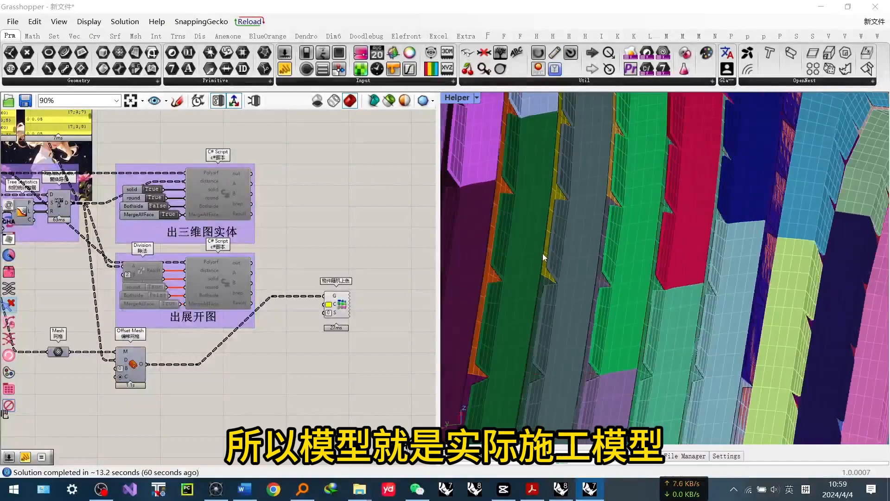
{"action": "scroll", "coordinate": [544, 258], "scroll_direction": "down", "scroll_amount": 6}
{"action": "scroll", "coordinate": [219, 335], "scroll_direction": "up", "scroll_amount": 6}
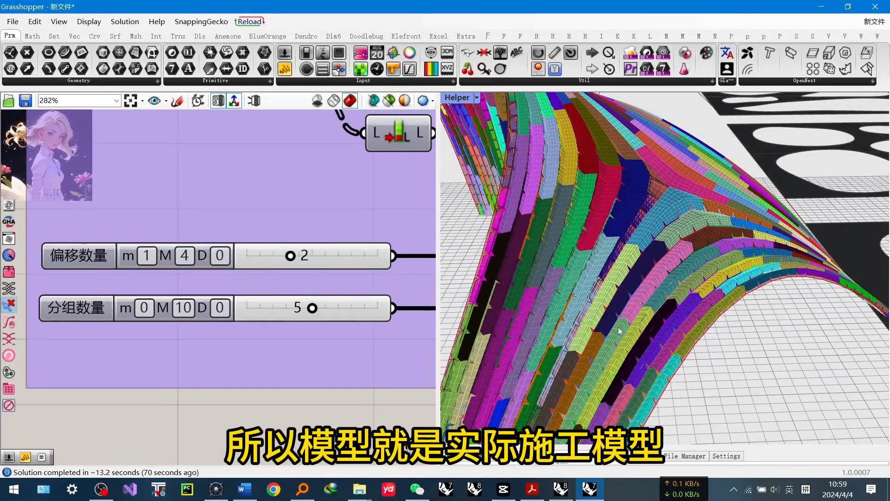
- Set the panel grouping count (分组数量) to 4
{"action": "scroll", "coordinate": [619, 330], "scroll_direction": "up", "scroll_amount": 5}
{"action": "left_click", "coordinate": [261, 318]}
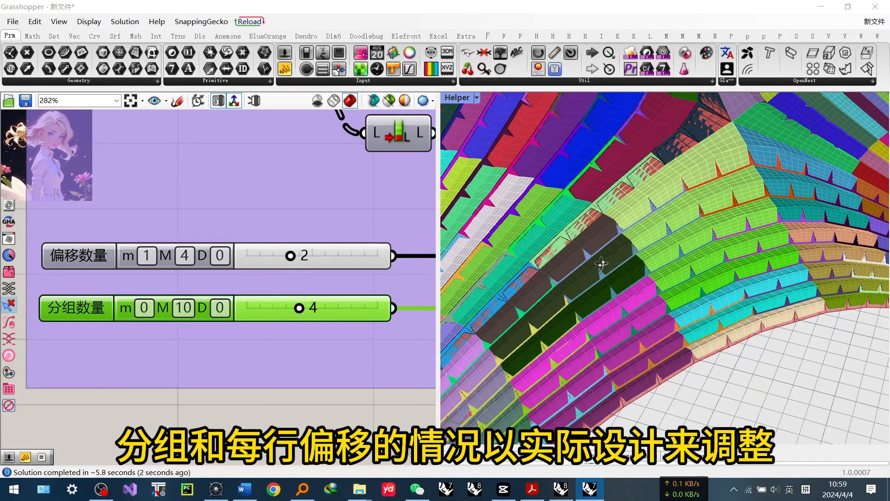
{"action": "scroll", "coordinate": [604, 250], "scroll_direction": "down", "scroll_amount": 4}
{"action": "mouse_move", "coordinate": [601, 263]}
{"action": "right_mouse_down"}
{"action": "mouse_move", "coordinate": [623, 266]}
{"action": "mouse_move", "coordinate": [602, 255]}
{"action": "right_mouse_up"}
{"action": "scroll", "coordinate": [351, 237], "scroll_direction": "up", "scroll_amount": 1}
- Set the row offset count (偏移数量) to 1
{"action": "left_click", "coordinate": [326, 261]}
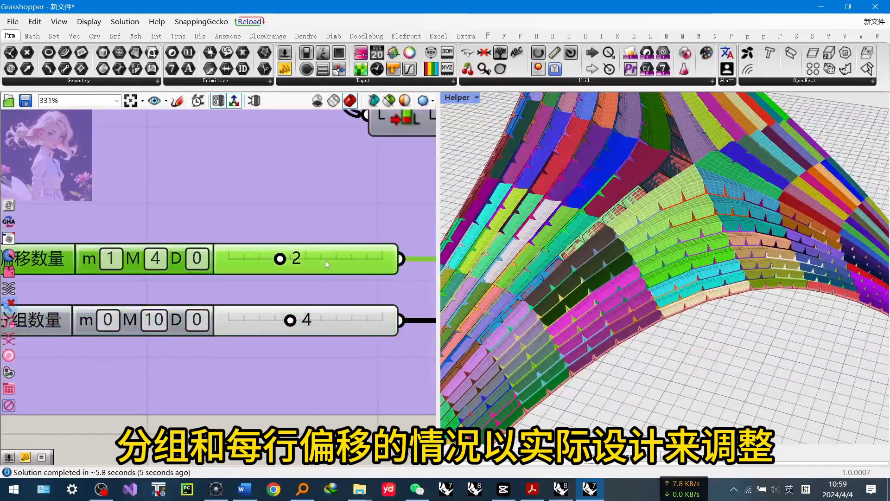
{"action": "double_click", "coordinate": [325, 263]}
{"action": "type", "text": "1"}
{"action": "key", "text": "Return"}
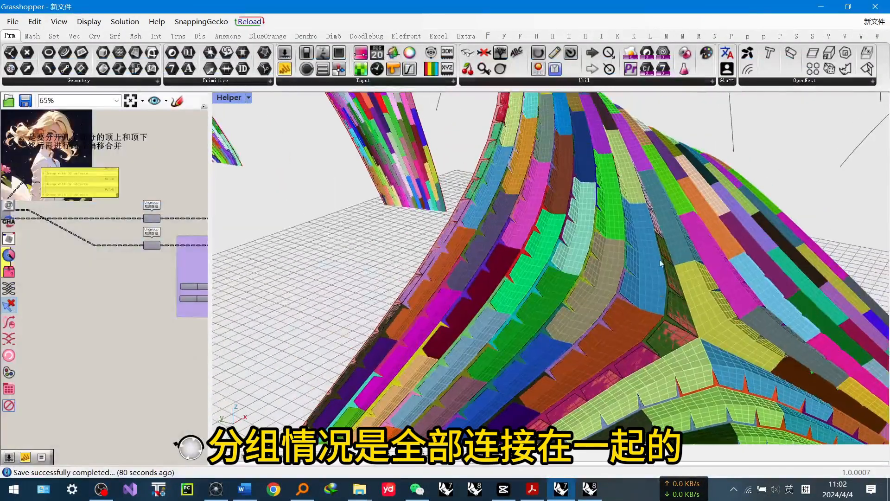
- Examine the regrouped coloured panels along the arch rows and where the branches meet
{"action": "right_click_drag", "start_coordinate": [574, 240], "coordinate": [590, 251]}
{"action": "scroll", "coordinate": [590, 250], "scroll_direction": "down", "scroll_amount": 7}
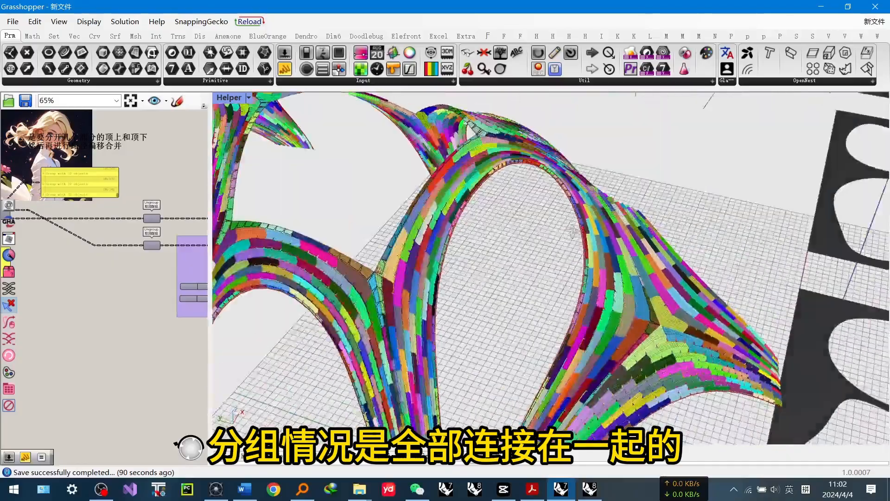
{"action": "scroll", "coordinate": [470, 129], "scroll_direction": "up", "scroll_amount": 4}
{"action": "right_click_drag", "start_coordinate": [551, 133], "coordinate": [533, 176]}
{"action": "scroll", "coordinate": [596, 137], "scroll_direction": "down", "scroll_amount": 6}
{"action": "scroll", "coordinate": [463, 218], "scroll_direction": "up", "scroll_amount": 5}
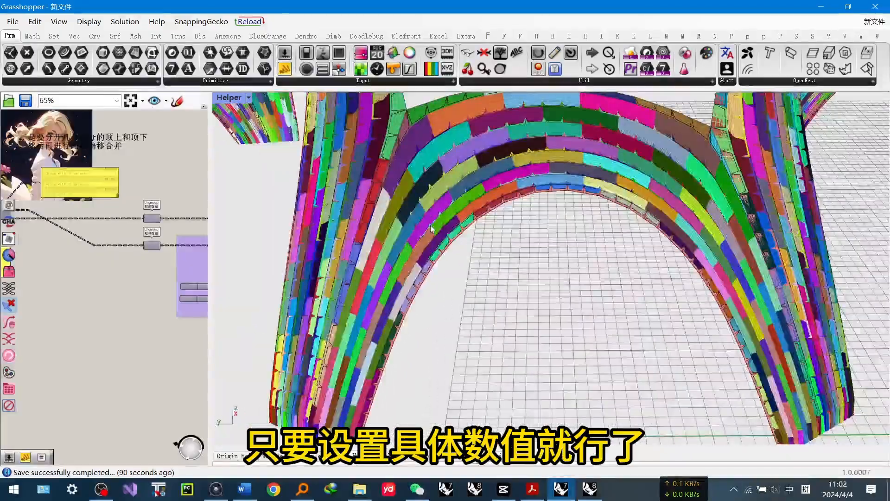
{"action": "scroll", "coordinate": [445, 223], "scroll_direction": "up", "scroll_amount": 4}
{"action": "scroll", "coordinate": [459, 231], "scroll_direction": "down", "scroll_amount": 4}
{"action": "scroll", "coordinate": [458, 231], "scroll_direction": "down", "scroll_amount": 4}
{"action": "right_click_drag", "start_coordinate": [459, 231], "coordinate": [555, 257]}
{"action": "scroll", "coordinate": [363, 239], "scroll_direction": "up", "scroll_amount": 8}
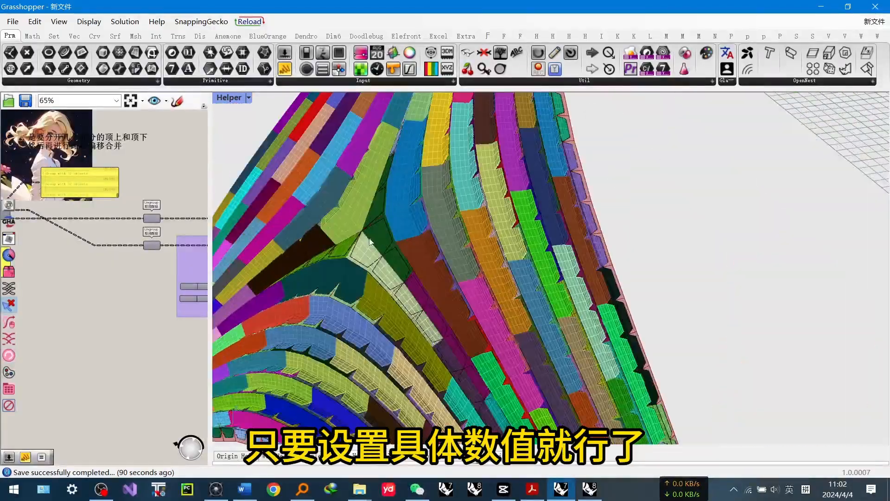
{"action": "scroll", "coordinate": [377, 235], "scroll_direction": "down", "scroll_amount": 2}
{"action": "scroll", "coordinate": [378, 235], "scroll_direction": "down", "scroll_amount": 8}
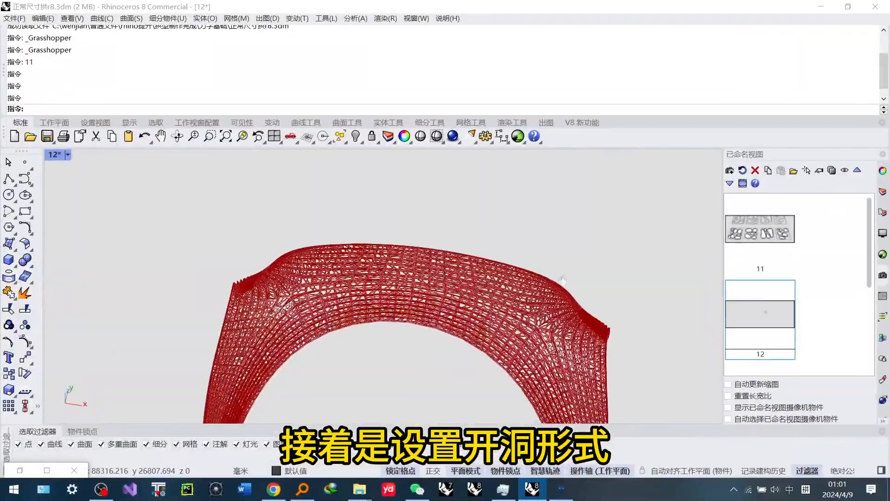
- Examine the irregular openings in the perforated arch panels, checking that they pass through the surface
{"action": "scroll", "coordinate": [562, 279], "scroll_direction": "up", "scroll_amount": 10}
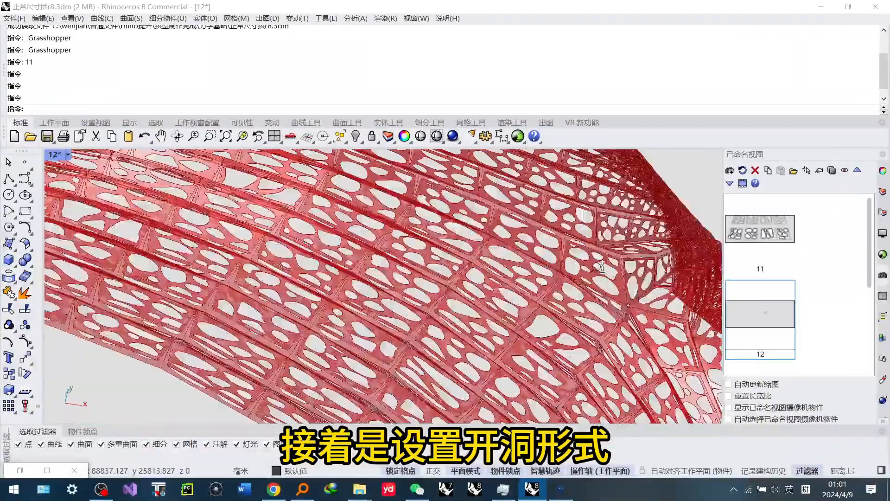
{"action": "scroll", "coordinate": [547, 258], "scroll_direction": "up", "scroll_amount": 5}
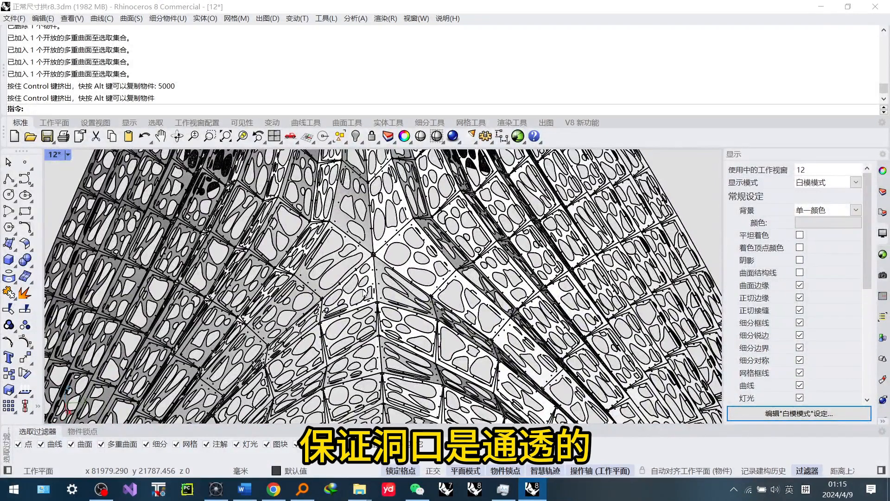
{"action": "scroll", "coordinate": [364, 293], "scroll_direction": "down", "scroll_amount": 12}
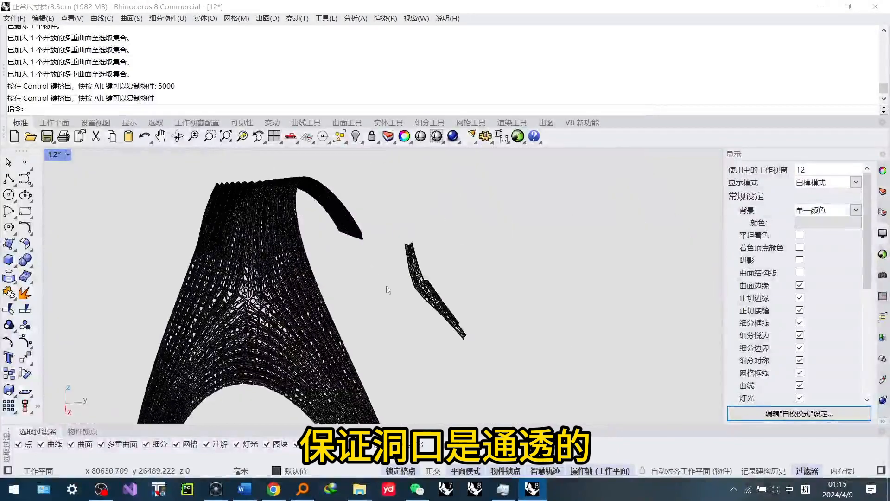
- Move the selected perforated panels of the detached strip upward by about 872 mm and inspect their edge screw holes
{"action": "scroll", "coordinate": [387, 292], "scroll_direction": "up", "scroll_amount": 3}
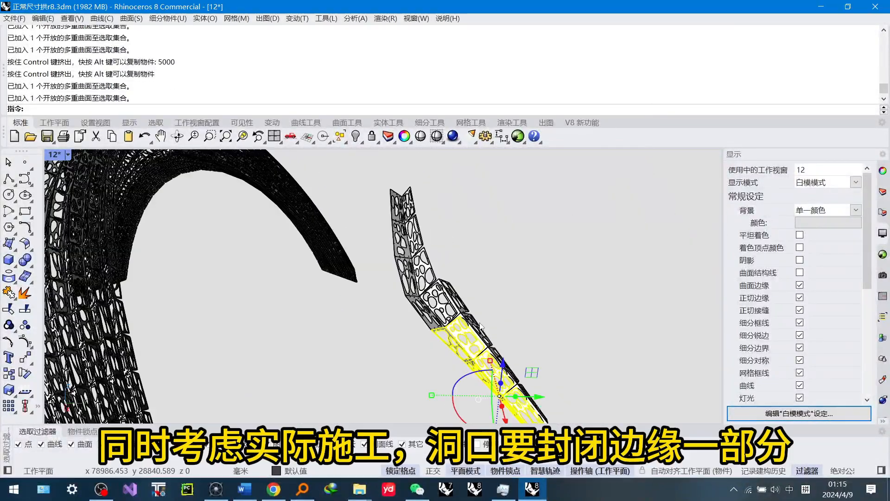
{"action": "scroll", "coordinate": [480, 326], "scroll_direction": "down", "scroll_amount": 3}
{"action": "right_click_drag", "start_coordinate": [480, 325], "coordinate": [429, 294], "text": "shift"}
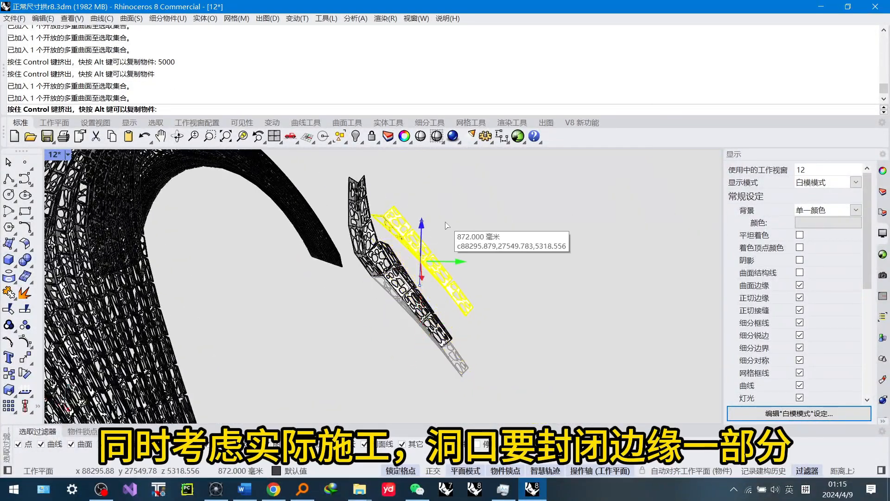
{"action": "left_click_drag", "start_coordinate": [445, 222], "coordinate": [445, 222]}
{"action": "left_click", "coordinate": [445, 222]}
{"action": "scroll", "coordinate": [408, 224], "scroll_direction": "up", "scroll_amount": 10}
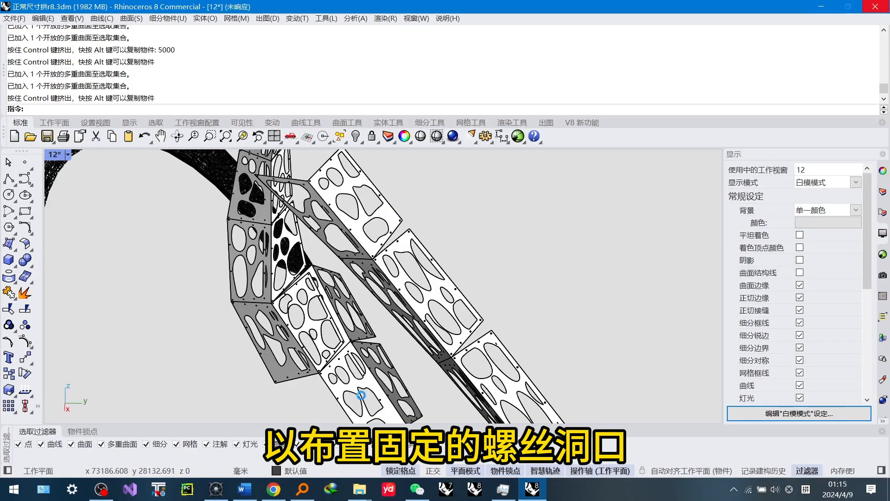
{"action": "right_click_drag", "start_coordinate": [387, 293], "coordinate": [391, 286]}
{"action": "scroll", "coordinate": [391, 287], "scroll_direction": "up", "scroll_amount": 5}
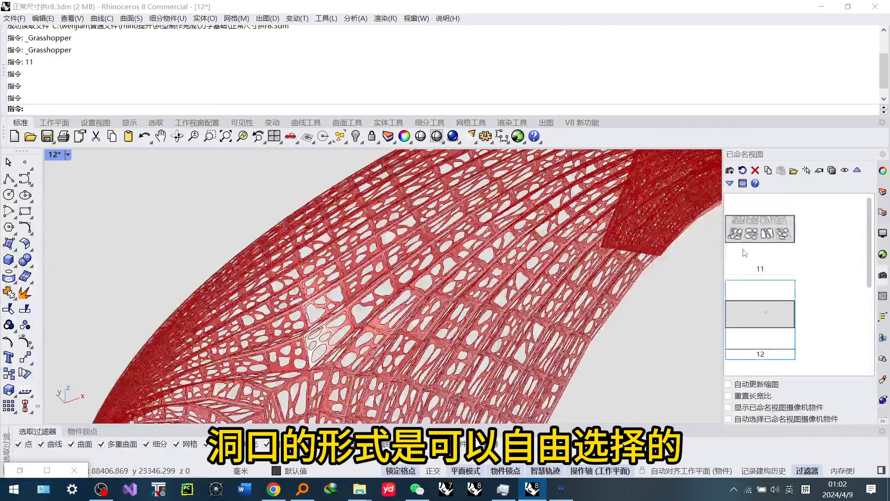
- Restore named view 11 and look over the flat hole-pattern templates
{"action": "double_click", "coordinate": [745, 252]}
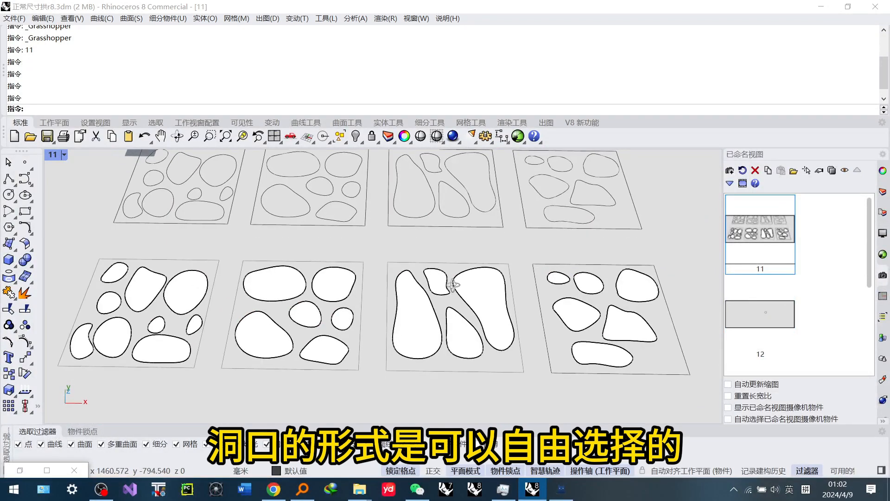
{"action": "scroll", "coordinate": [478, 292], "scroll_direction": "down", "scroll_amount": 5}
{"action": "scroll", "coordinate": [501, 296], "scroll_direction": "up", "scroll_amount": 3}
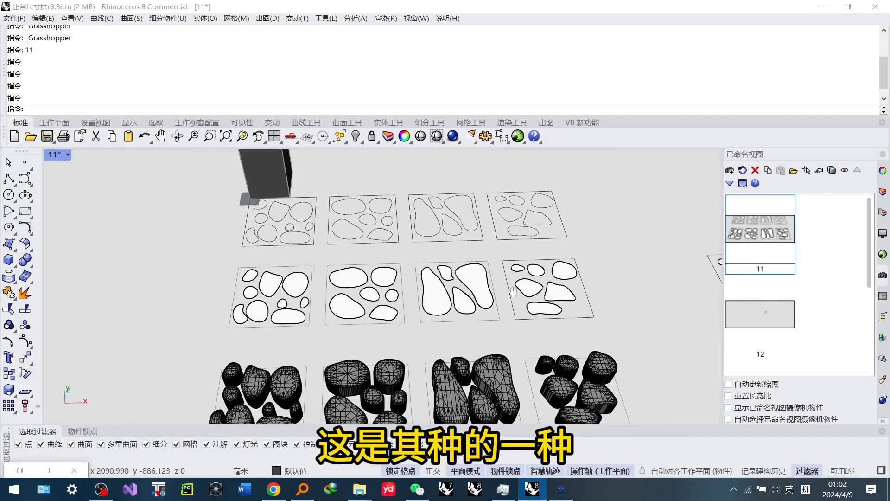
- Put the Grasshopper canvas away and look over the star, diamond and graded-dot hole-pattern templates beside the organic ones
{"action": "middle_click", "coordinate": [460, 279]}
{"action": "left_click", "coordinate": [483, 337]}
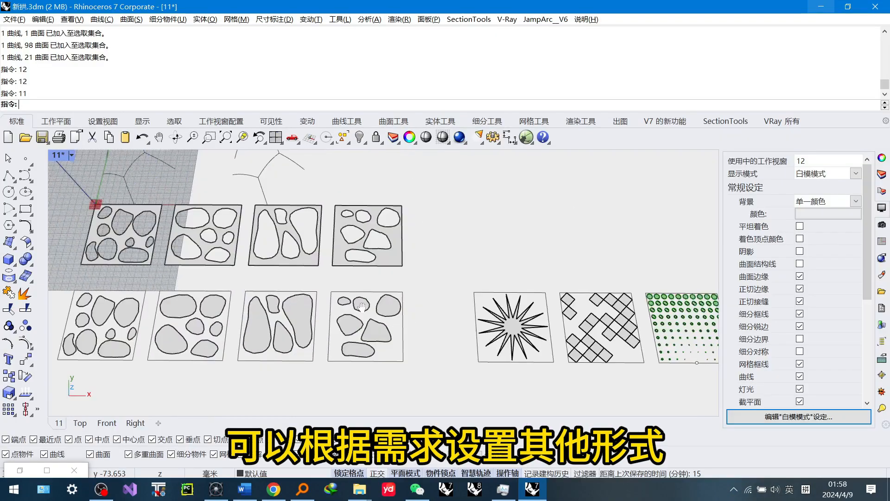
{"action": "scroll", "coordinate": [507, 310], "scroll_direction": "up", "scroll_amount": 3}
{"action": "right_click_drag", "start_coordinate": [508, 312], "coordinate": [468, 303], "text": "shift"}
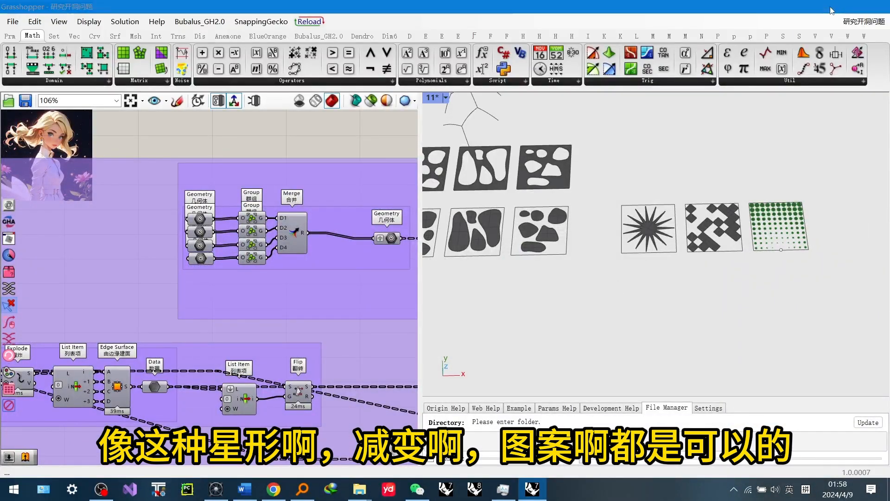
{"action": "left_click", "coordinate": [831, 10]}
{"action": "key", "text": "Return"}
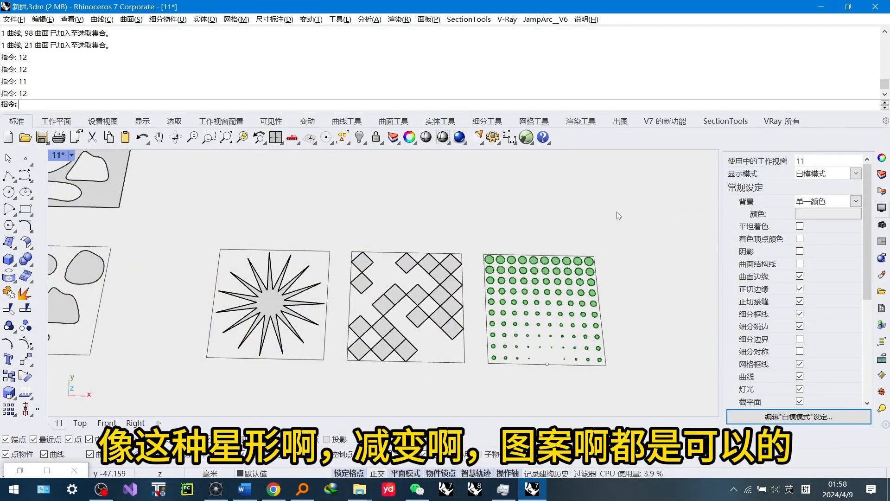
- Restore named view 12 and examine the star, diamond and dot perforations on the arch panels
{"action": "type", "text": "12"}
{"action": "key", "text": "Return"}
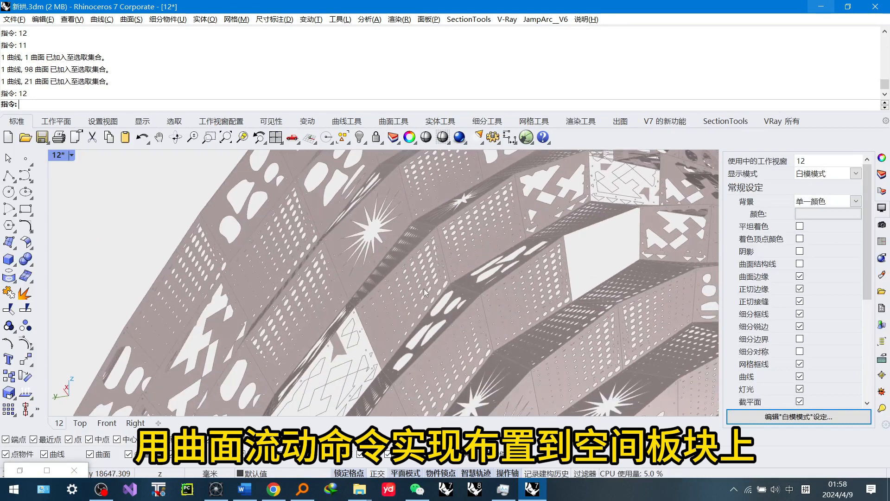
{"action": "right_click_drag", "start_coordinate": [301, 280], "coordinate": [431, 158], "text": "shift"}
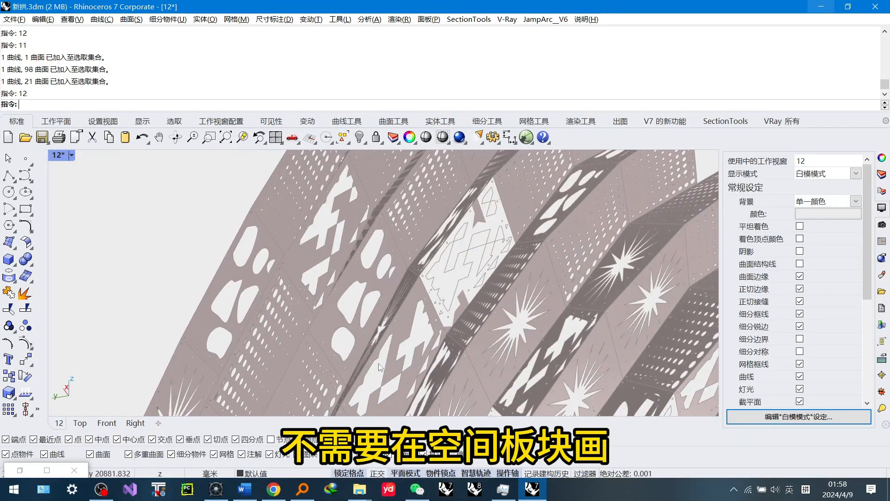
- Return to named view 11
{"action": "key", "text": "Return"}
{"action": "type", "text": "11"}
{"action": "key", "text": "Return"}
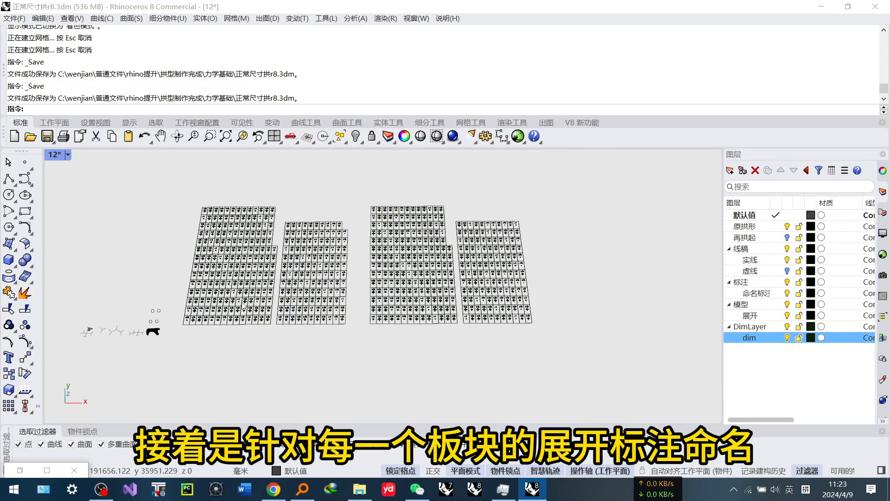
- Examine the grid of unrolled panel sheets, focusing on the solid and dimensioned views of panel 0;9;1
{"action": "scroll", "coordinate": [301, 293], "scroll_direction": "up", "scroll_amount": 6}
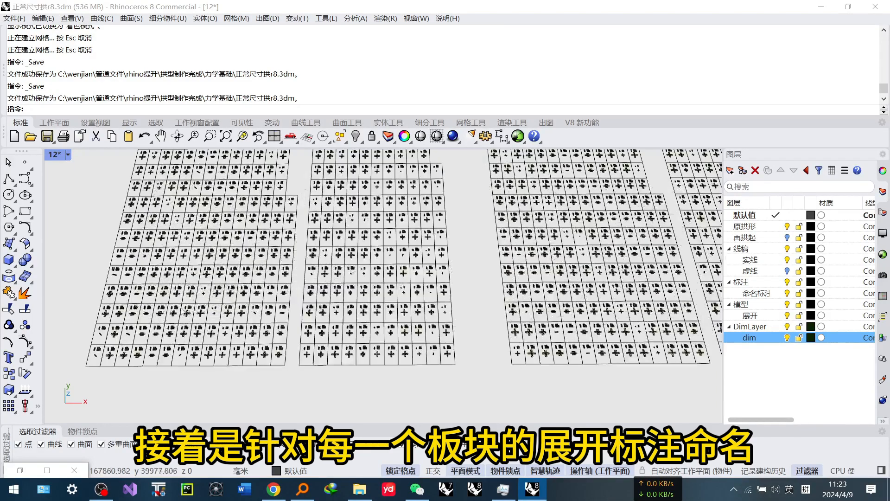
{"action": "scroll", "coordinate": [179, 297], "scroll_direction": "up", "scroll_amount": 8}
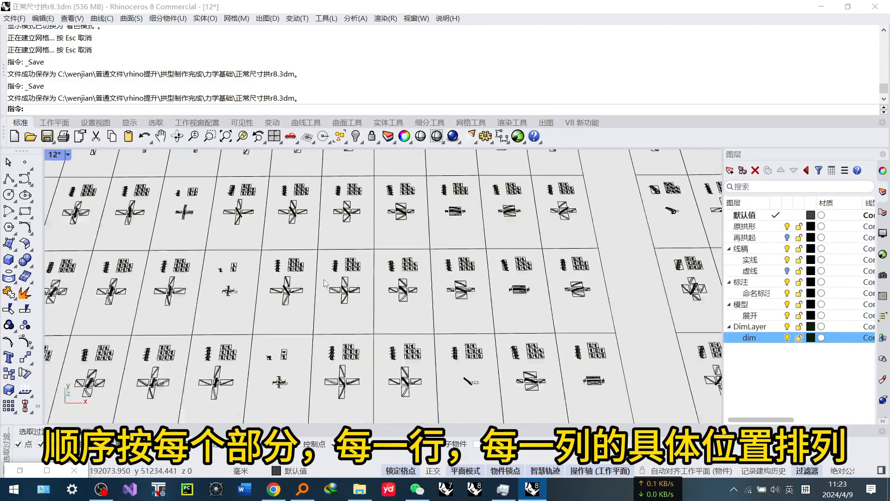
{"action": "scroll", "coordinate": [323, 284], "scroll_direction": "up", "scroll_amount": 6}
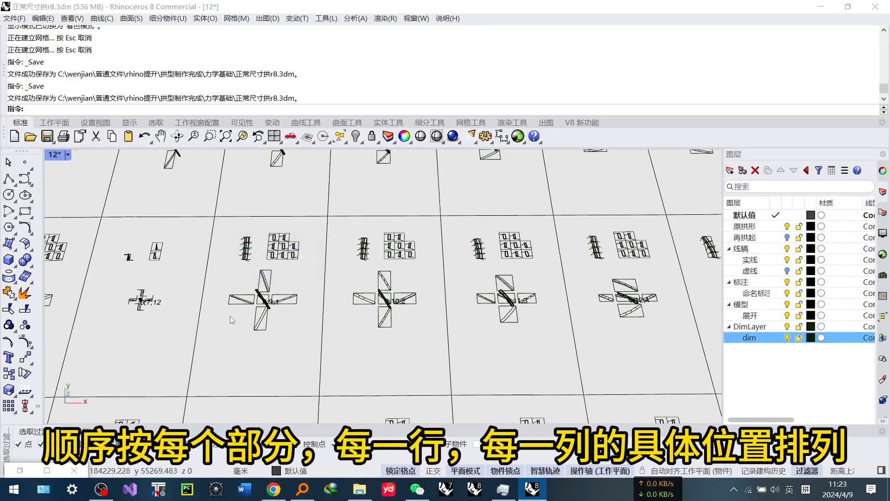
{"action": "right_click_drag", "start_coordinate": [427, 250], "coordinate": [408, 283], "text": "shift"}
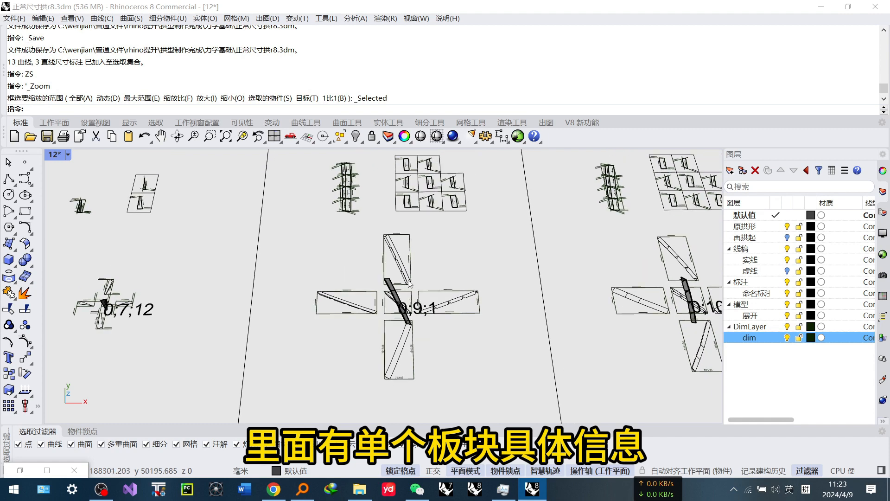
{"action": "scroll", "coordinate": [409, 284], "scroll_direction": "up", "scroll_amount": 10}
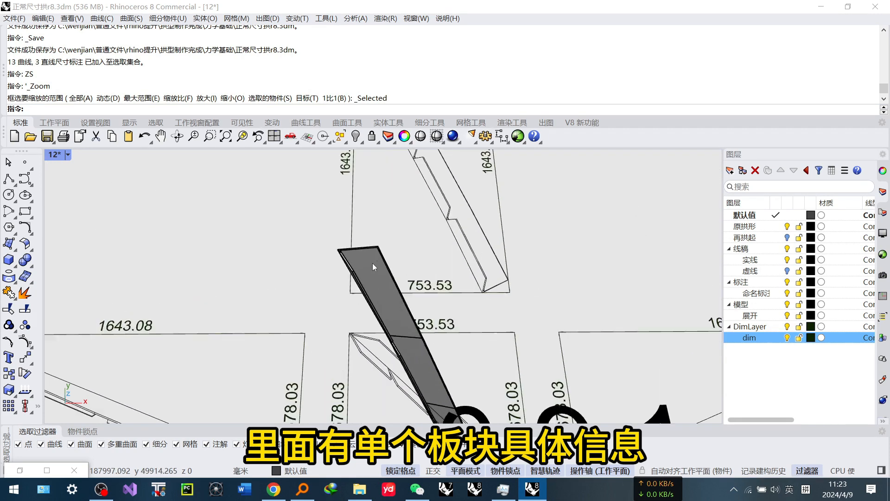
{"action": "scroll", "coordinate": [374, 266], "scroll_direction": "up", "scroll_amount": 2}
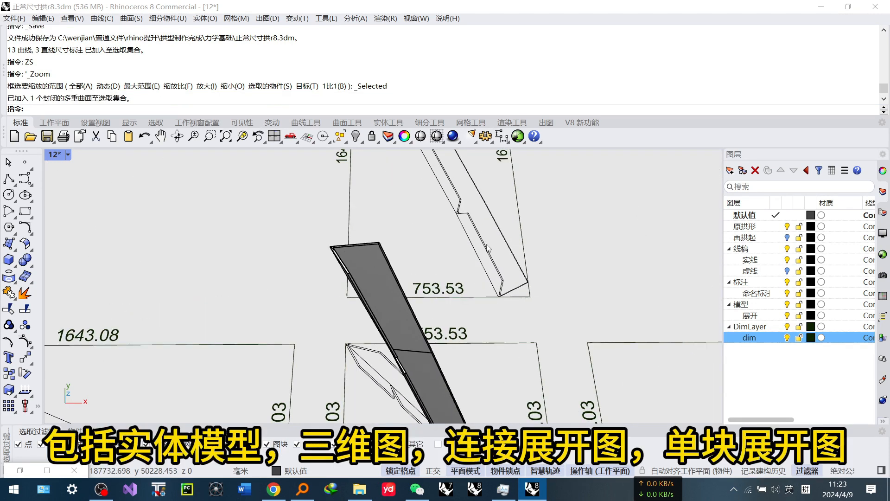
{"action": "scroll", "coordinate": [504, 266], "scroll_direction": "down", "scroll_amount": 6}
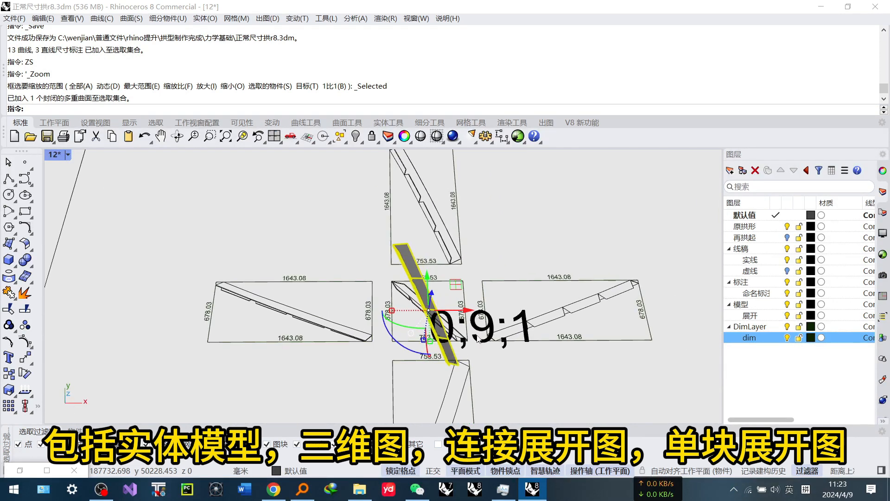
{"action": "right_click_drag", "start_coordinate": [575, 326], "coordinate": [574, 323], "text": "shift"}
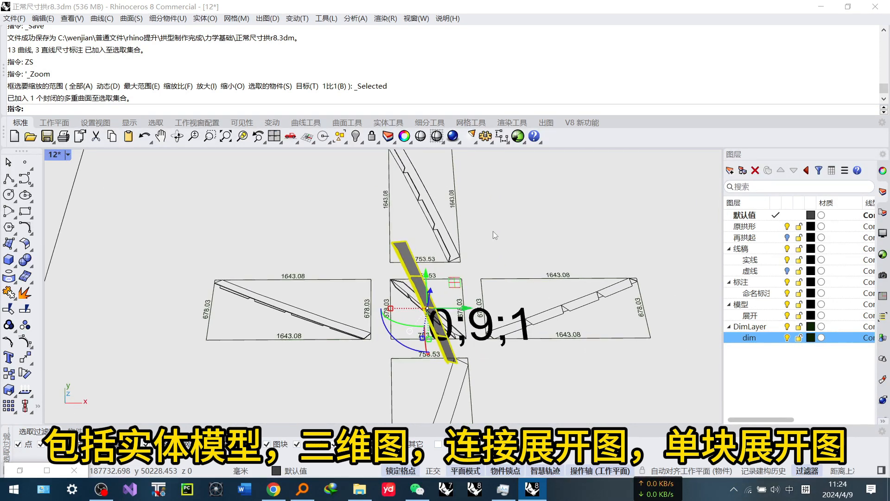
{"action": "scroll", "coordinate": [512, 335], "scroll_direction": "down", "scroll_amount": 5}
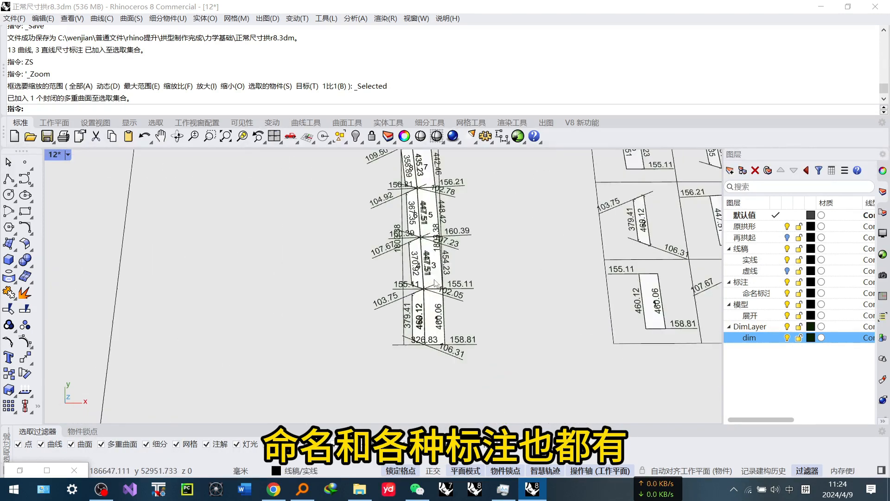
- Examine the piece numbers and edge dimensions on the joined unrolled strip and the separately framed pieces of panel 0;9;1
{"action": "scroll", "coordinate": [434, 283], "scroll_direction": "up", "scroll_amount": 7}
{"action": "scroll", "coordinate": [433, 283], "scroll_direction": "down", "scroll_amount": 7}
{"action": "right_click_drag", "start_coordinate": [432, 284], "coordinate": [413, 329], "text": "shift"}
{"action": "scroll", "coordinate": [453, 275], "scroll_direction": "down", "scroll_amount": 2}
{"action": "right_click_drag", "start_coordinate": [452, 276], "coordinate": [315, 268], "text": "shift"}
{"action": "scroll", "coordinate": [452, 324], "scroll_direction": "up", "scroll_amount": 5}
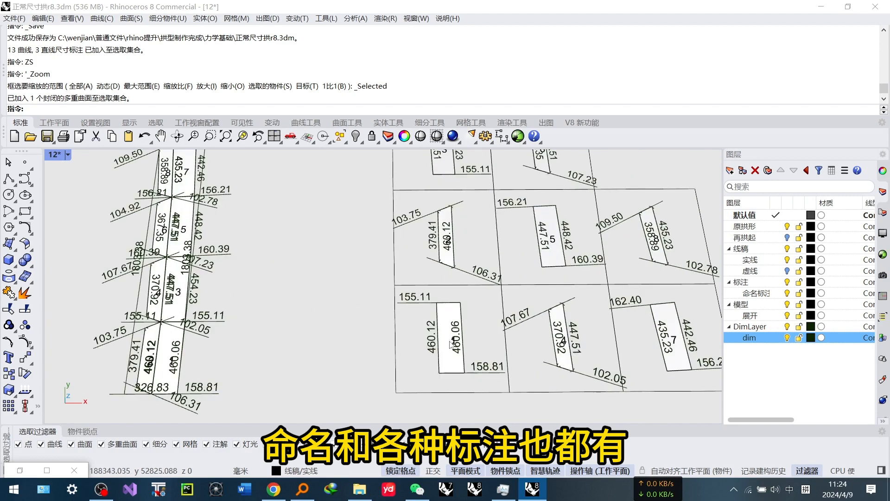
- Hide the DimLayer layer and look over the numbered pieces and views of panel 0;9;1 without dimensions
{"action": "right_click_drag", "start_coordinate": [455, 266], "coordinate": [437, 304], "text": "shift"}
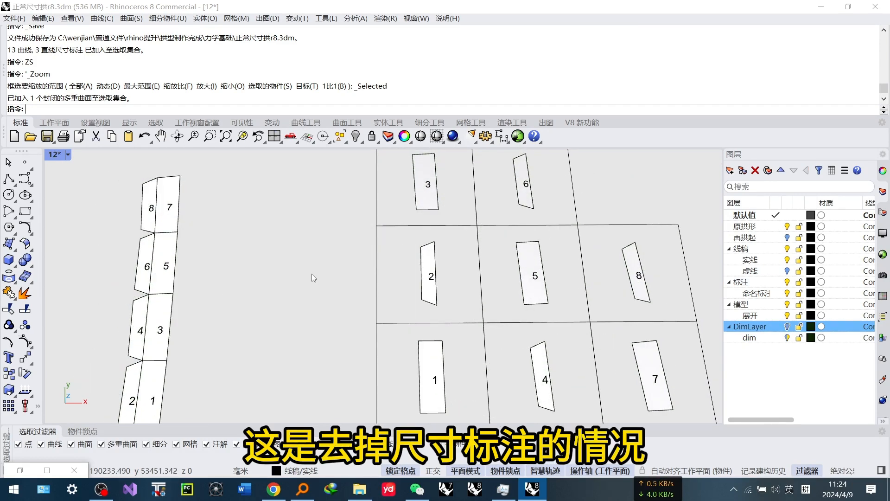
{"action": "scroll", "coordinate": [312, 273], "scroll_direction": "down", "scroll_amount": 3}
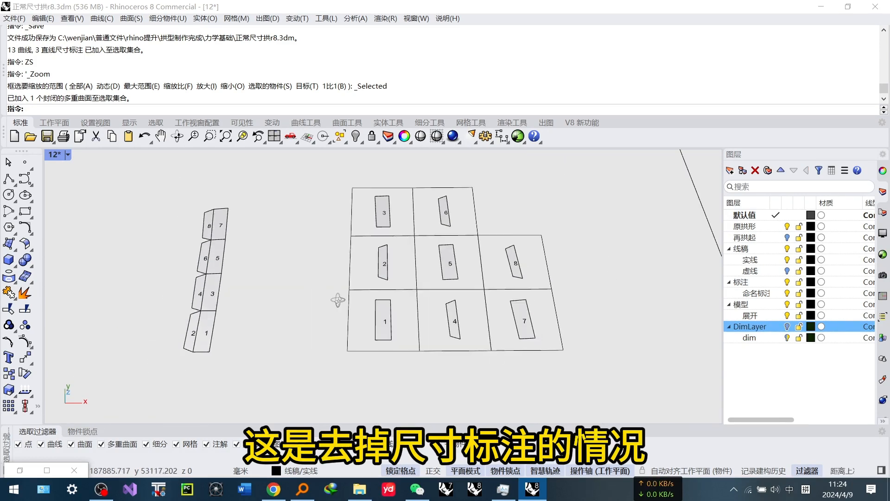
{"action": "scroll", "coordinate": [428, 224], "scroll_direction": "down", "scroll_amount": 2}
{"action": "right_click_drag", "start_coordinate": [466, 297], "coordinate": [449, 206], "text": "shift"}
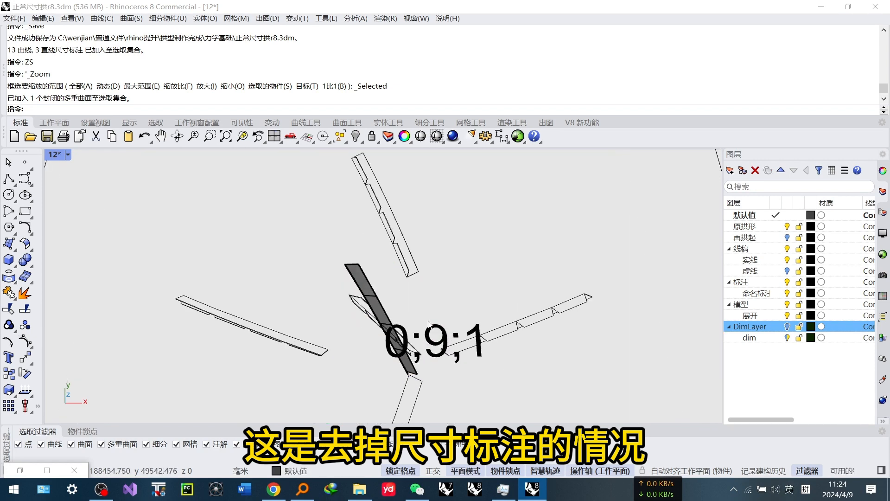
- Show the 虚线 hidden-line layer and check the panel views, from panel 0;9;1 out to the full sheet grid
{"action": "scroll", "coordinate": [428, 323], "scroll_direction": "up", "scroll_amount": 3}
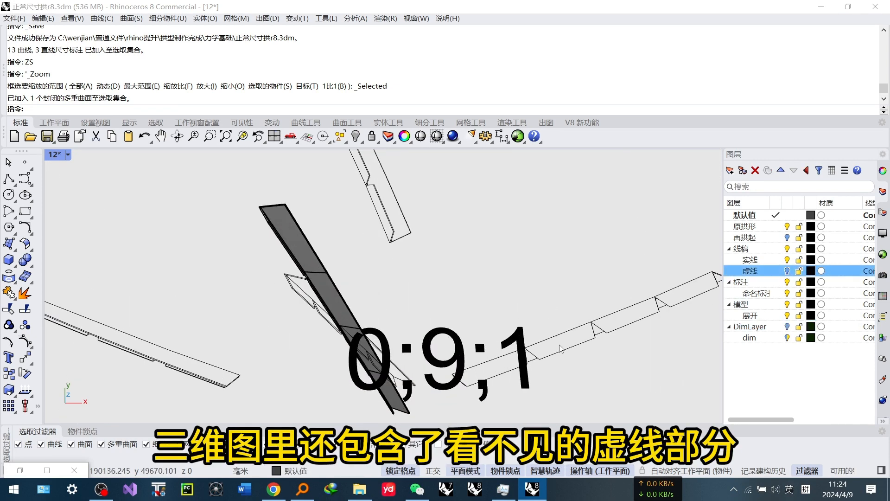
{"action": "scroll", "coordinate": [385, 255], "scroll_direction": "down", "scroll_amount": 3}
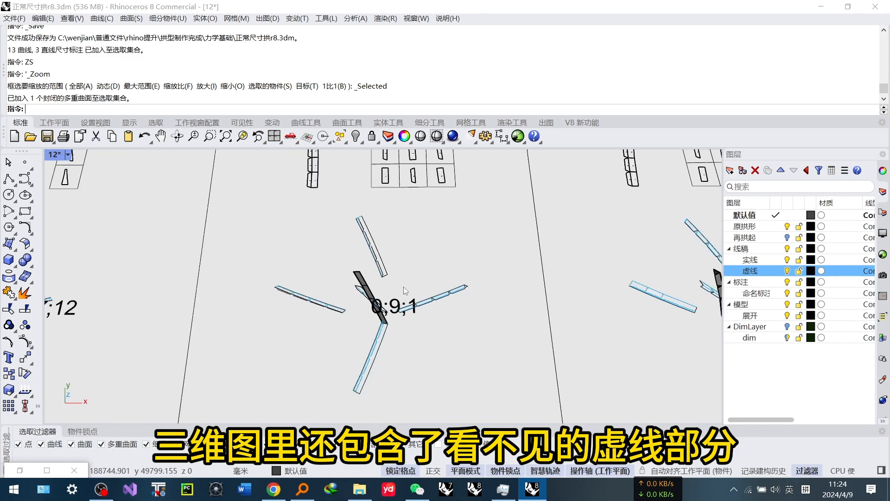
{"action": "scroll", "coordinate": [403, 286], "scroll_direction": "down", "scroll_amount": 10}
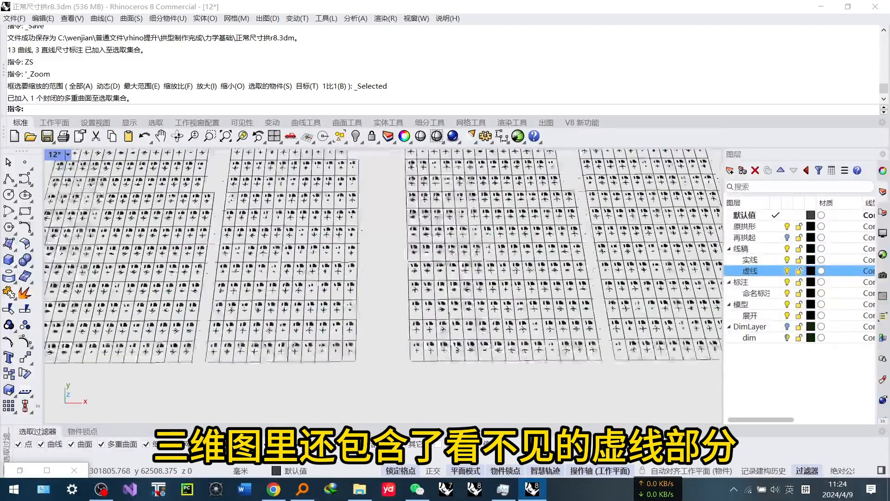
{"action": "scroll", "coordinate": [403, 287], "scroll_direction": "up", "scroll_amount": 8}
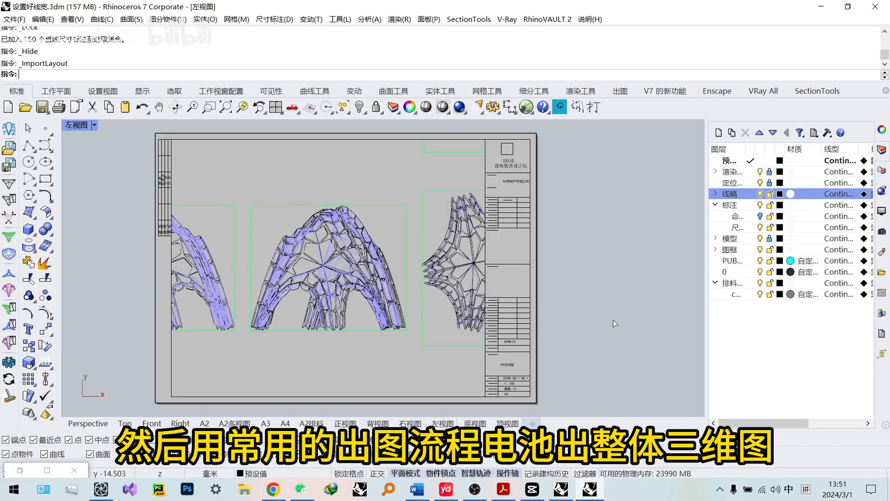
- Switch to Acrobat and look over the dimensioned arch section in 正视图剖切-2.pdf
{"action": "left_click", "coordinate": [881, 335]}
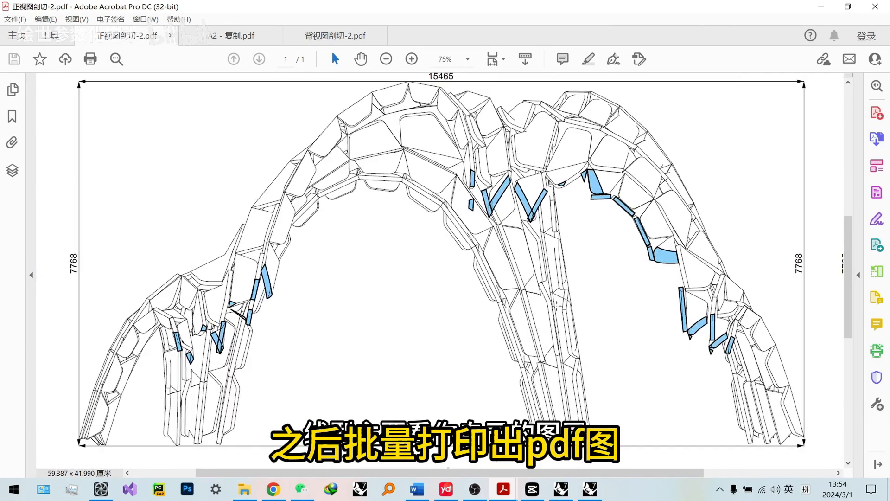
{"action": "scroll", "coordinate": [356, 253], "scroll_direction": "down", "scroll_amount": 1, "text": "ctrl"}
{"action": "scroll", "coordinate": [470, 283], "scroll_direction": "down", "scroll_amount": 1}
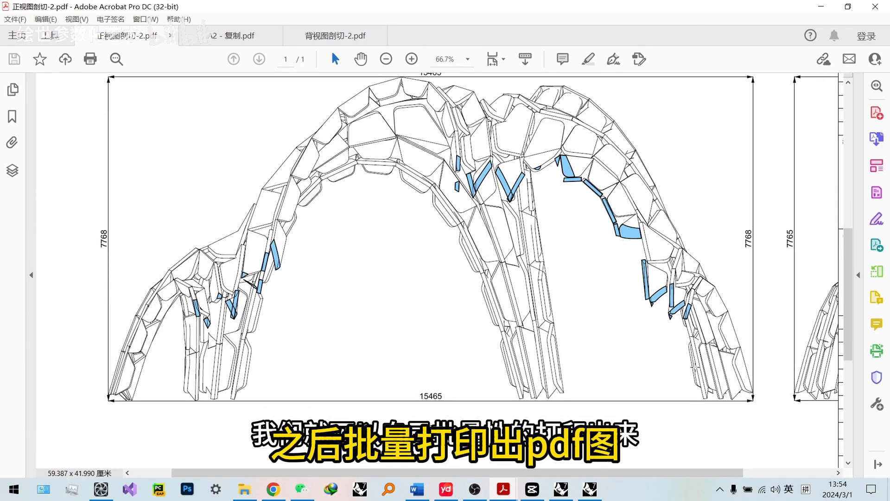
{"action": "scroll", "coordinate": [496, 326], "scroll_direction": "down", "scroll_amount": 1, "text": "ctrl"}
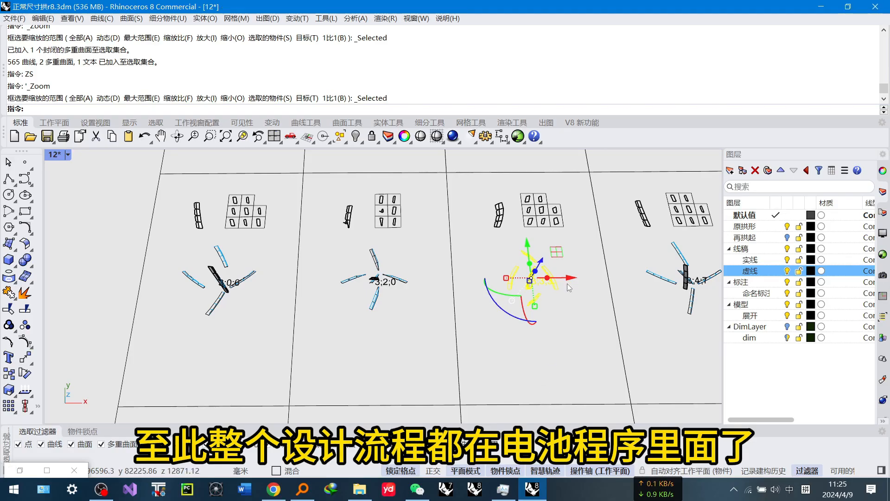
- Examine one panel's numbered unrolled pieces and folded solid from an angle, and look over the whole grid of panel sheets
{"action": "scroll", "coordinate": [471, 212], "scroll_direction": "up", "scroll_amount": 6}
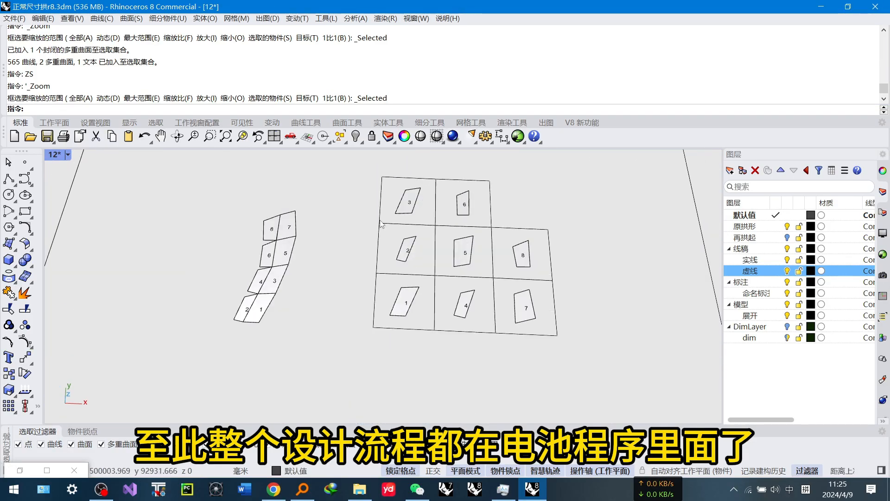
{"action": "scroll", "coordinate": [470, 213], "scroll_direction": "down", "scroll_amount": 4}
{"action": "right_click_drag", "start_coordinate": [454, 278], "coordinate": [361, 222], "text": "shift"}
{"action": "scroll", "coordinate": [306, 325], "scroll_direction": "up", "scroll_amount": 5}
{"action": "right_click_drag", "start_coordinate": [324, 367], "coordinate": [297, 319]}
{"action": "scroll", "coordinate": [293, 306], "scroll_direction": "up", "scroll_amount": 6}
{"action": "right_click_drag", "start_coordinate": [384, 278], "coordinate": [366, 279]}
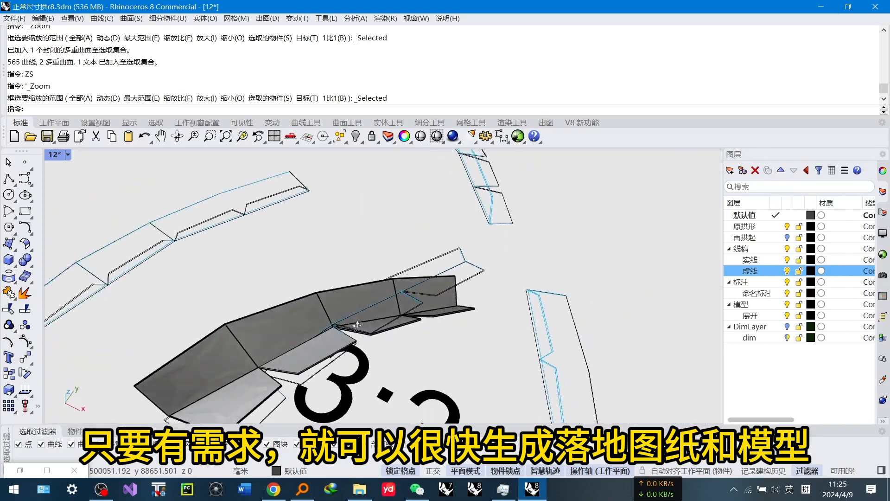
{"action": "scroll", "coordinate": [353, 241], "scroll_direction": "down", "scroll_amount": 8}
{"action": "right_click_drag", "start_coordinate": [513, 282], "coordinate": [362, 264], "text": "shift"}
{"action": "scroll", "coordinate": [566, 276], "scroll_direction": "down", "scroll_amount": 3}
{"action": "scroll", "coordinate": [558, 309], "scroll_direction": "down", "scroll_amount": 12}
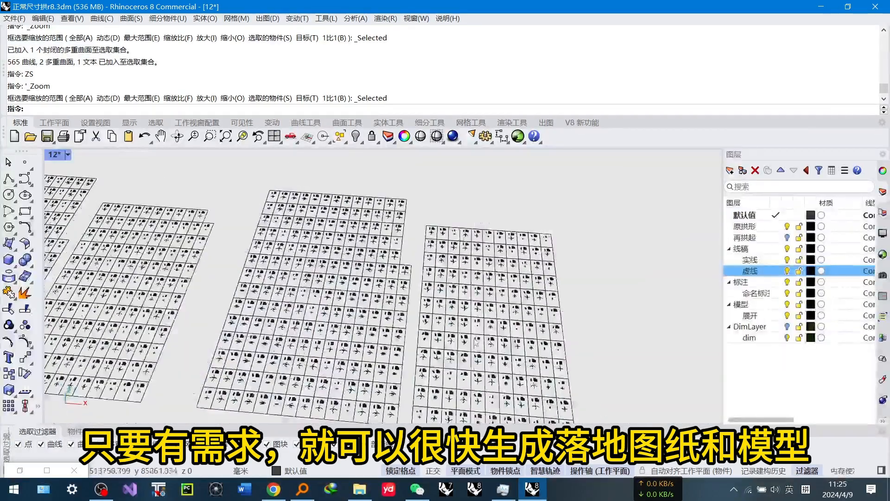